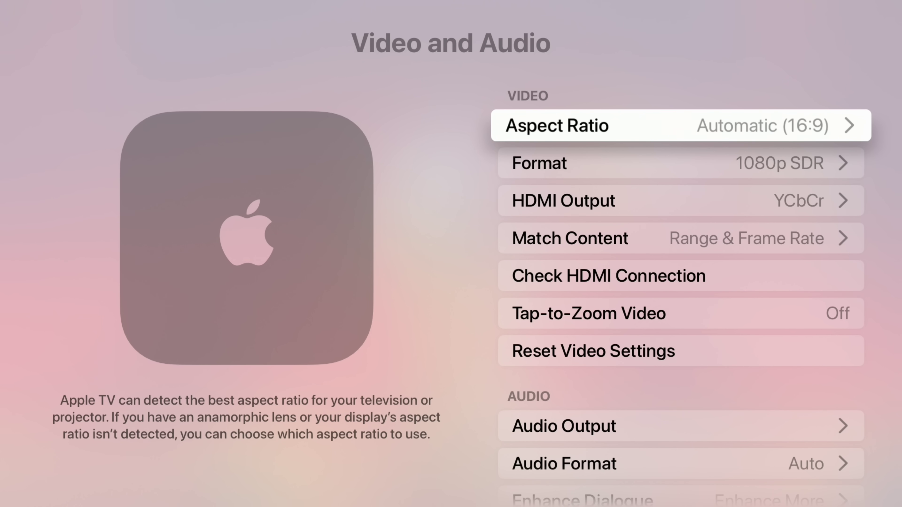
Browse the Aspect Ratio choices and leave without changing Automatic (16:9).
{"action": "key", "text": "Return"}
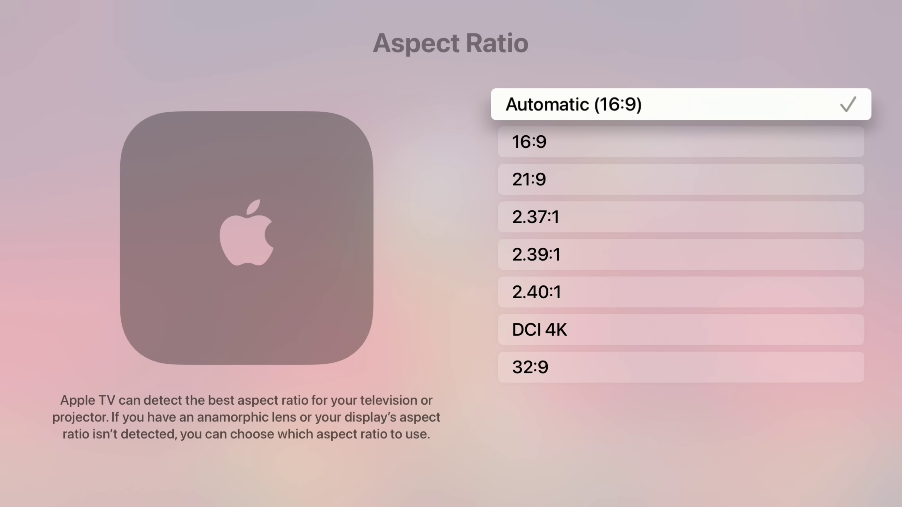
{"action": "key", "text": "Down"}
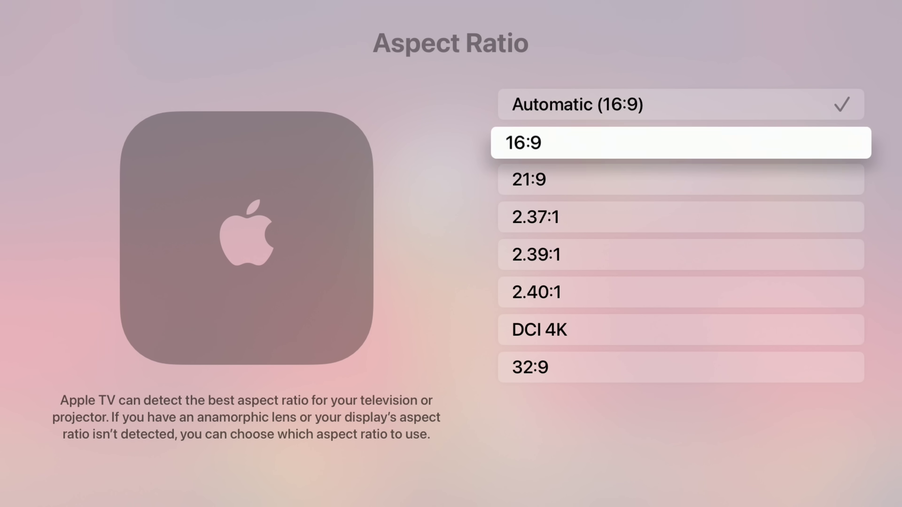
{"action": "key", "text": "Down"}
{"action": "key", "text": "Down"}
{"action": "key", "text": "Down"}
{"action": "key", "text": "Down"}
{"action": "key", "text": "Down"}
{"action": "key", "text": "Down"}
{"action": "key", "text": "Up"}
{"action": "key", "text": "Up"}
{"action": "key", "text": "Up"}
{"action": "key", "text": "Up"}
{"action": "key", "text": "Up"}
{"action": "key", "text": "Up"}
{"action": "key", "text": "Up"}
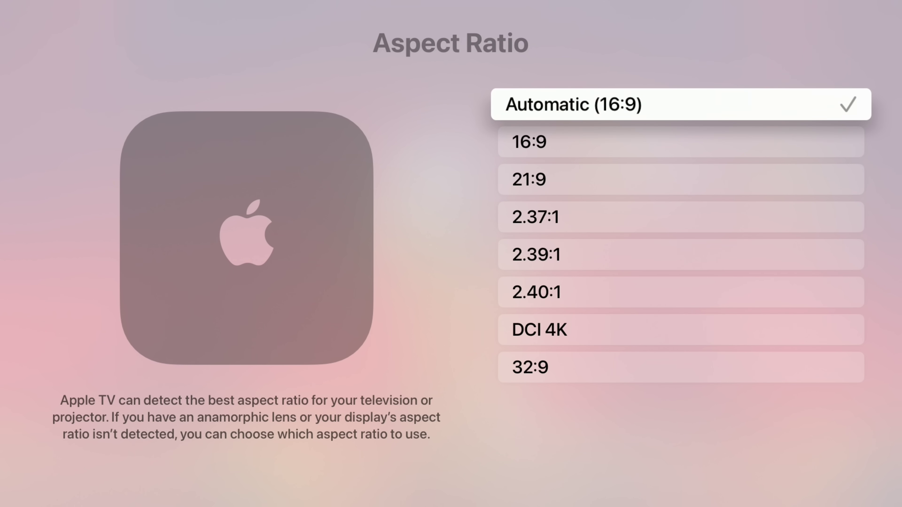
{"action": "key", "text": "Down"}
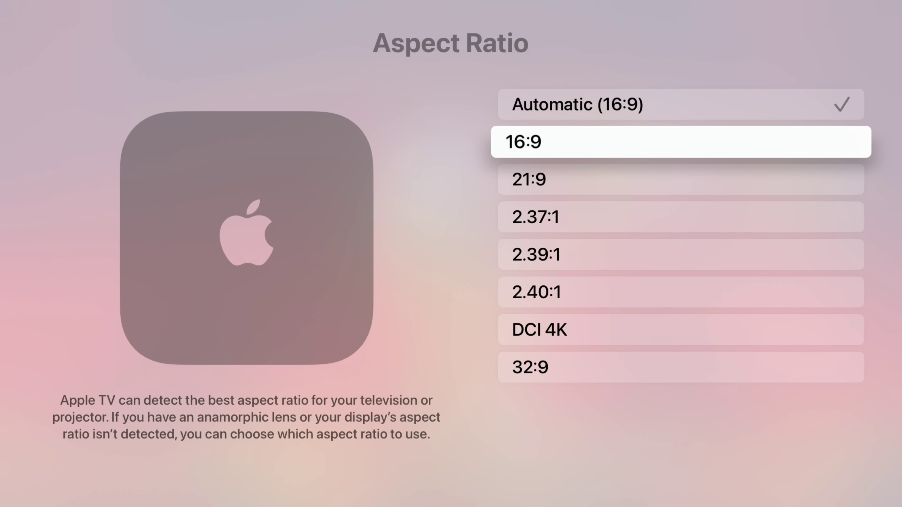
{"action": "key", "text": "Escape"}
Reopen Video and Audio's Aspect Ratio list and highlight the 21:9 option.
{"action": "key", "text": "Return"}
{"action": "key", "text": "Return"}
{"action": "key", "text": "Down"}
{"action": "key", "text": "Return"}
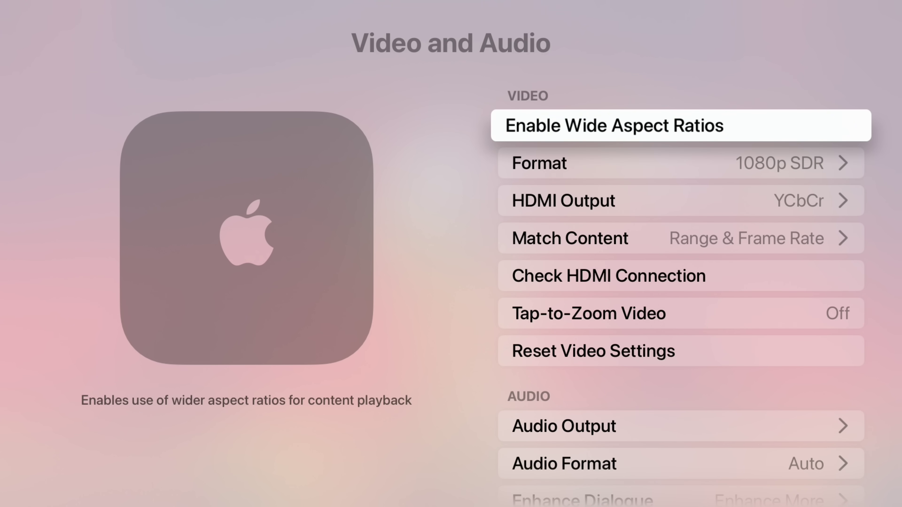
{"action": "key", "text": "Escape"}
{"action": "key", "text": "Return"}
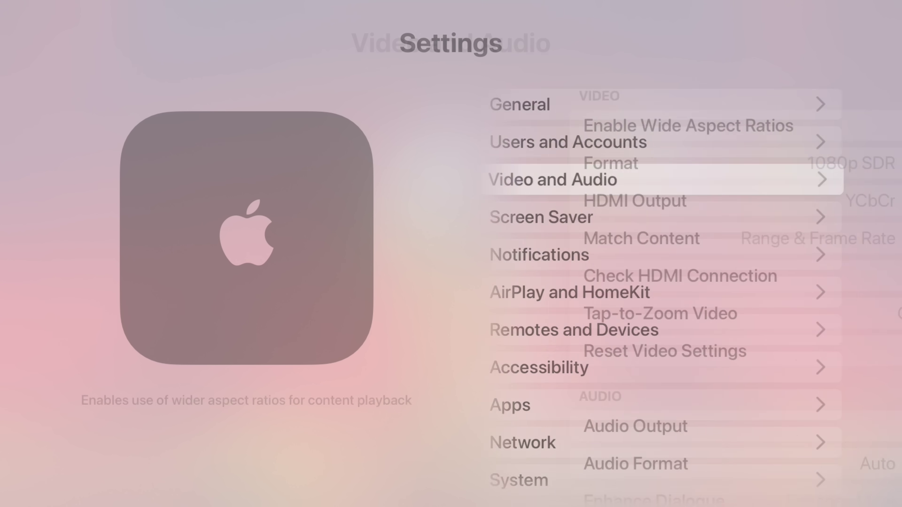
{"action": "key", "text": "Return"}
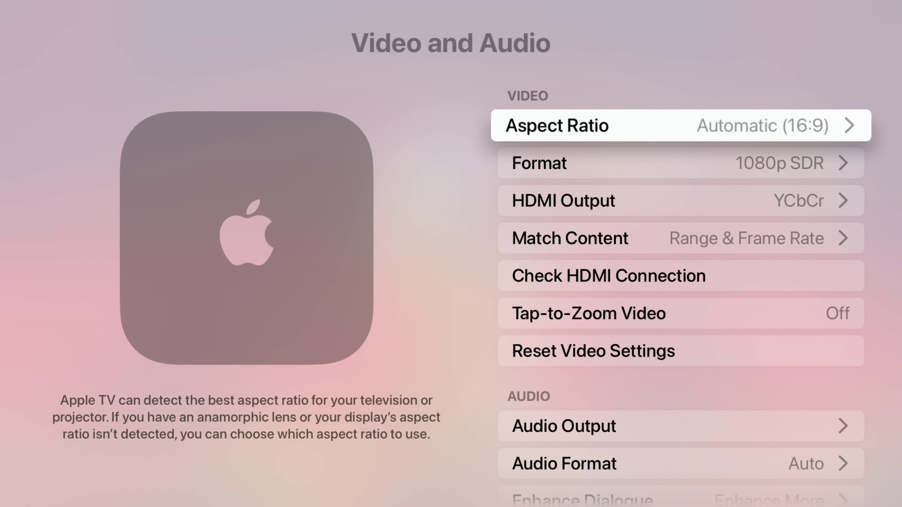
{"action": "key", "text": "Return"}
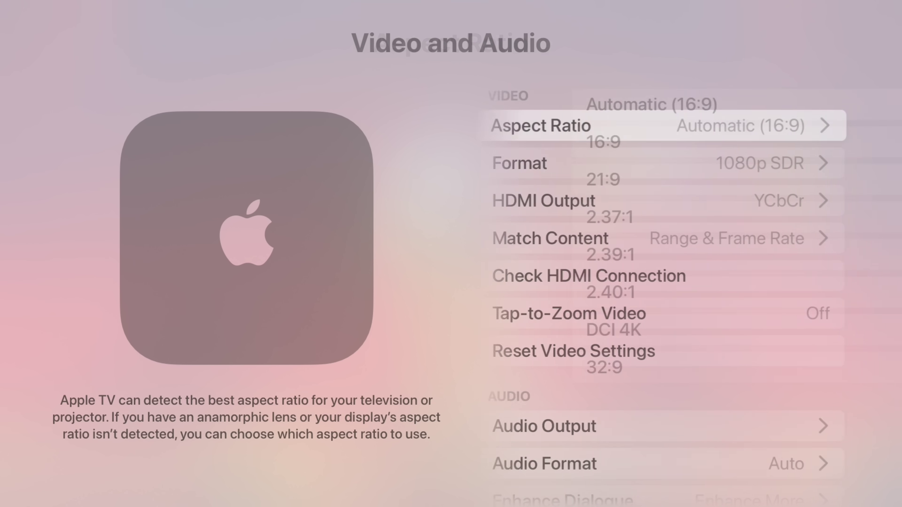
{"action": "key", "text": "Down"}
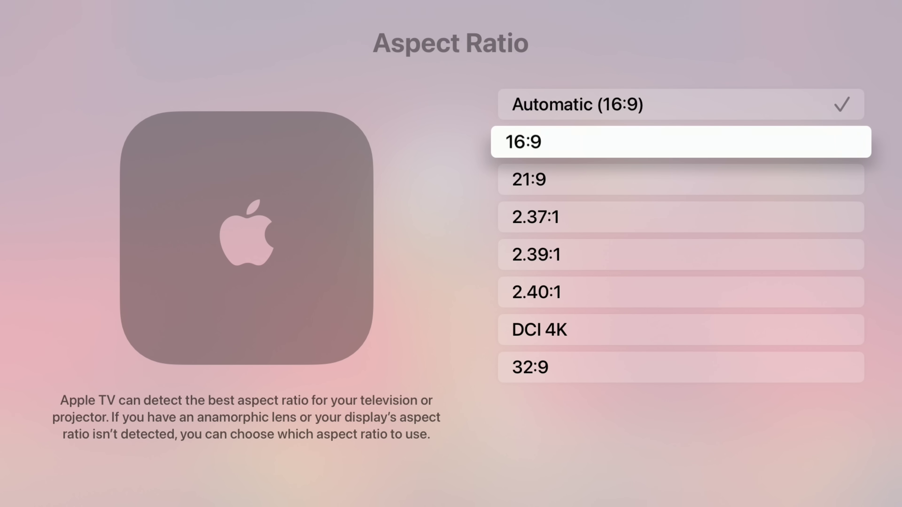
{"action": "key", "text": "Down"}
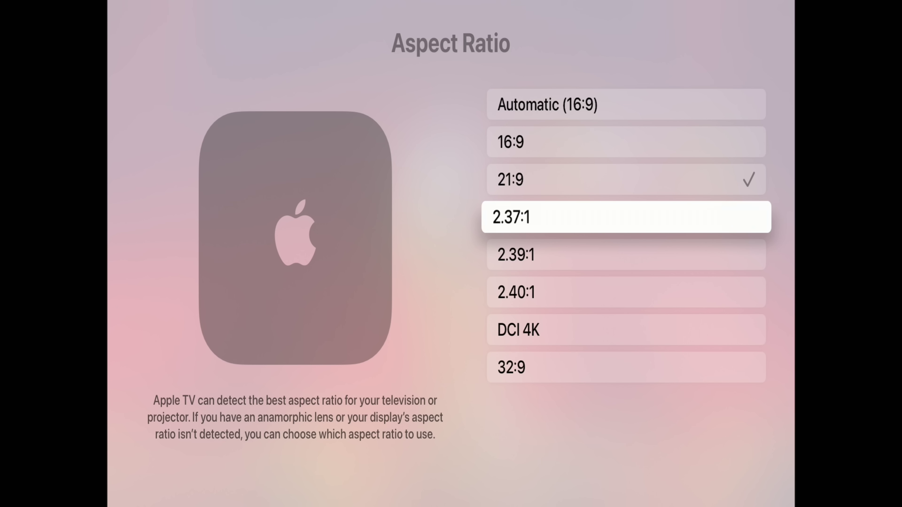
Set the aspect ratio to 2.37:1, then change it to 2.39:1.
{"action": "key", "text": "Return"}
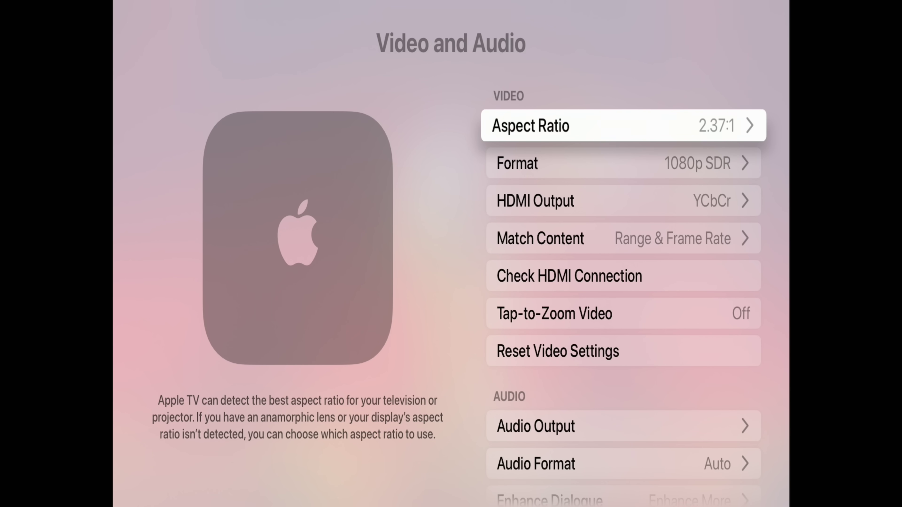
{"action": "key", "text": "Return"}
{"action": "key", "text": "Down"}
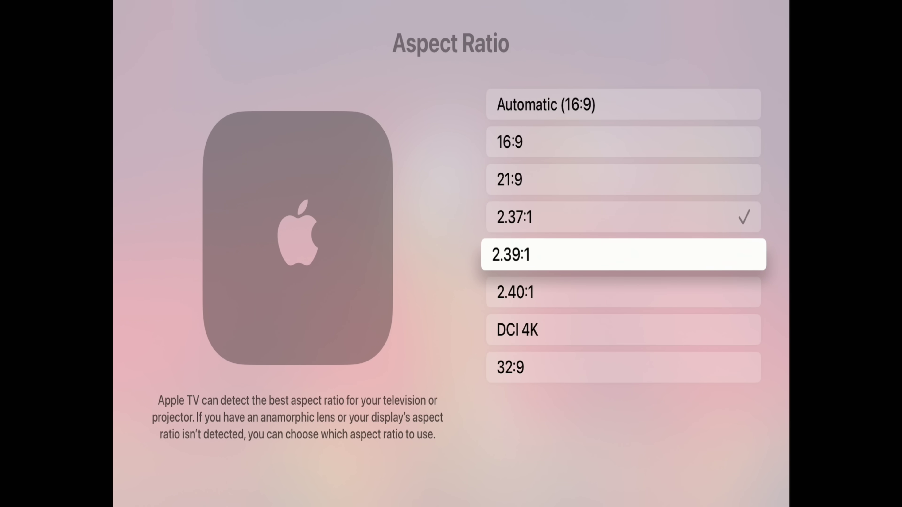
{"action": "key", "text": "Return"}
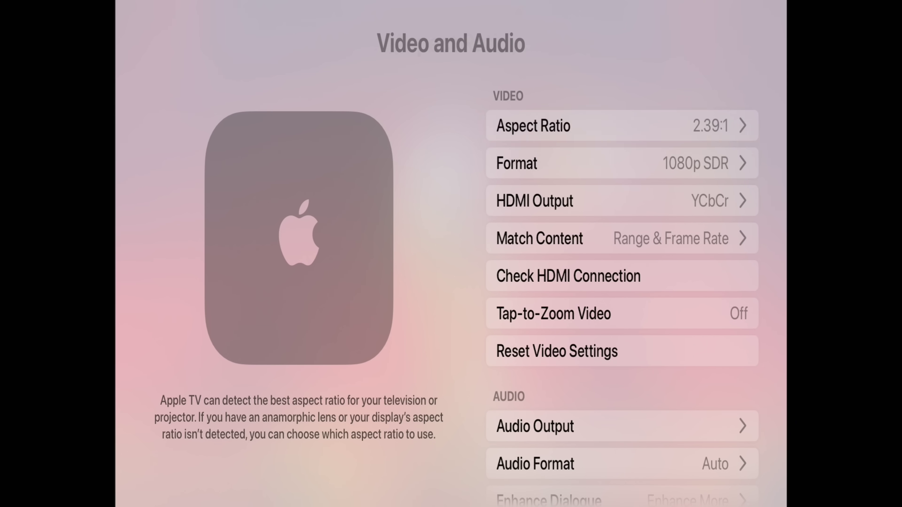
Switch the aspect ratio to 2.40:1, then settle on DCI 4K.
{"action": "key", "text": "Down"}
{"action": "key", "text": "Up"}
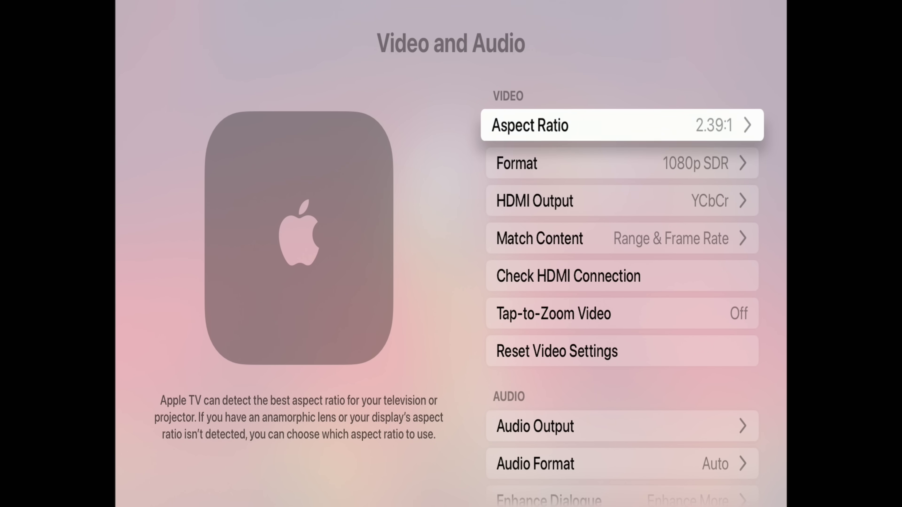
{"action": "key", "text": "Return"}
{"action": "key", "text": "Down"}
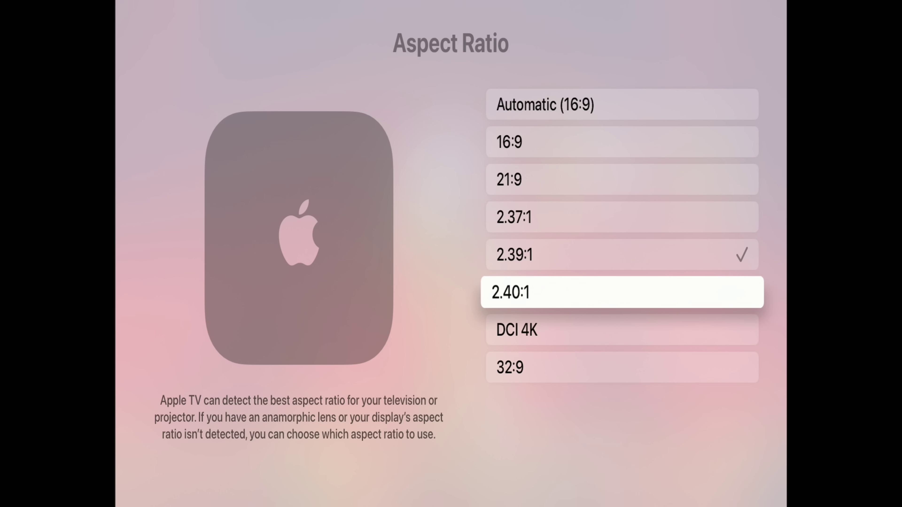
{"action": "key", "text": "Return"}
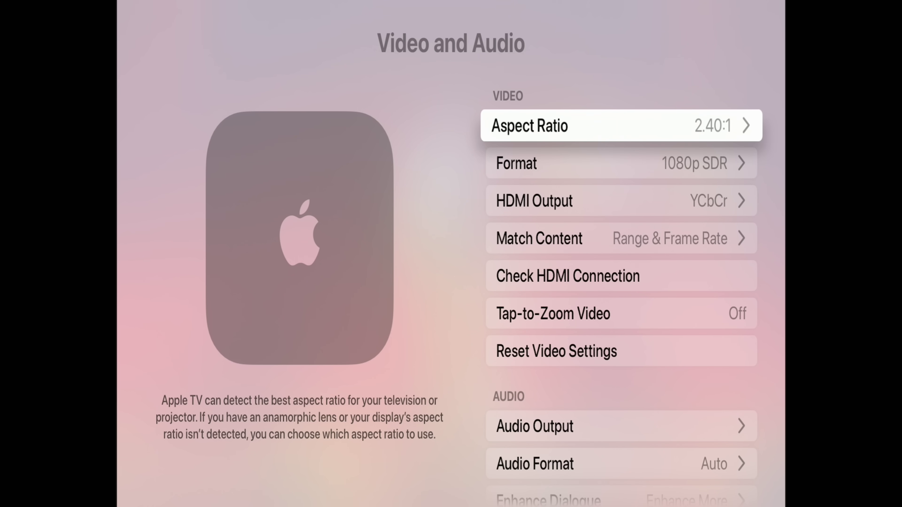
{"action": "key", "text": "Return"}
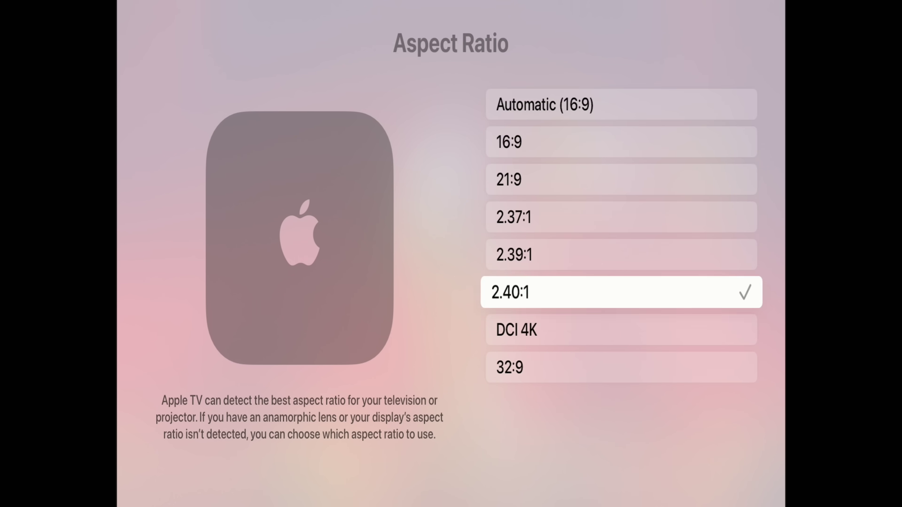
{"action": "key", "text": "Down"}
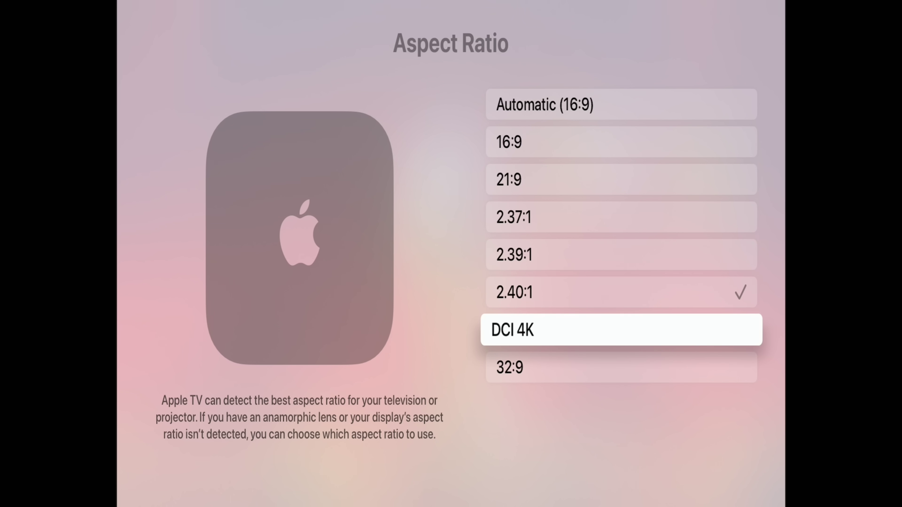
{"action": "key", "text": "Return"}
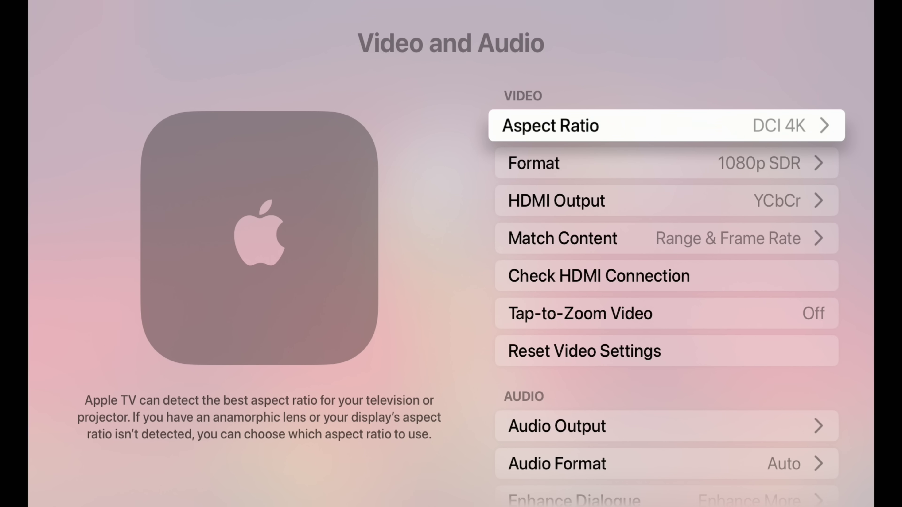
Apply the 32:9 aspect ratio.
{"action": "key", "text": "Down"}
{"action": "key", "text": "Up"}
{"action": "key", "text": "Return"}
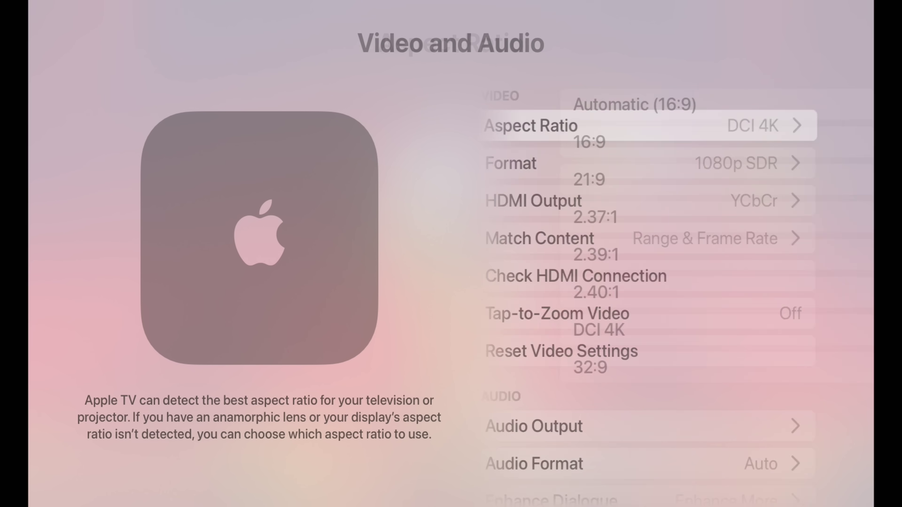
{"action": "key", "text": "Down"}
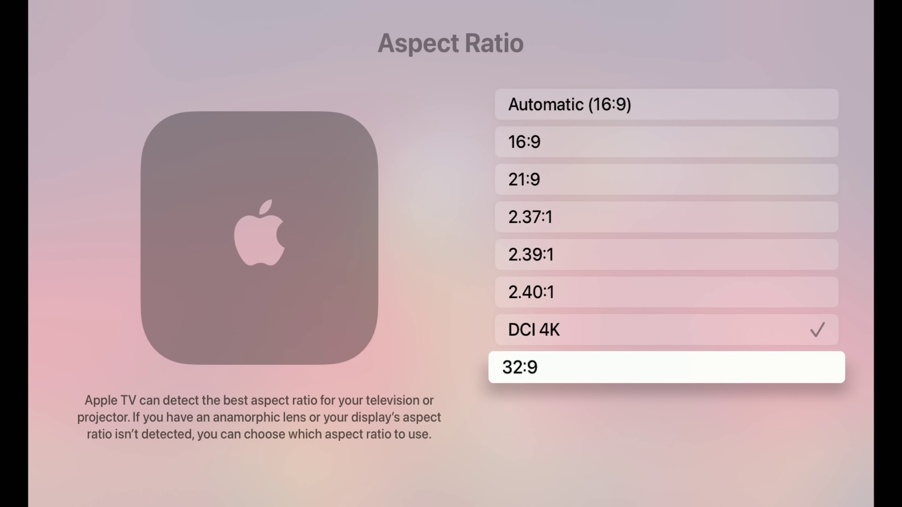
{"action": "key", "text": "Return"}
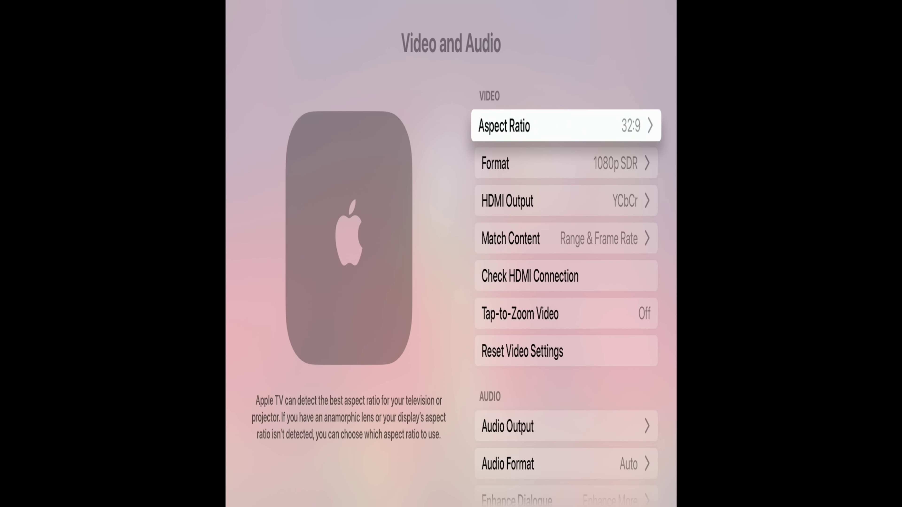
Restore the aspect ratio to Automatic (16:9).
{"action": "key", "text": "Return"}
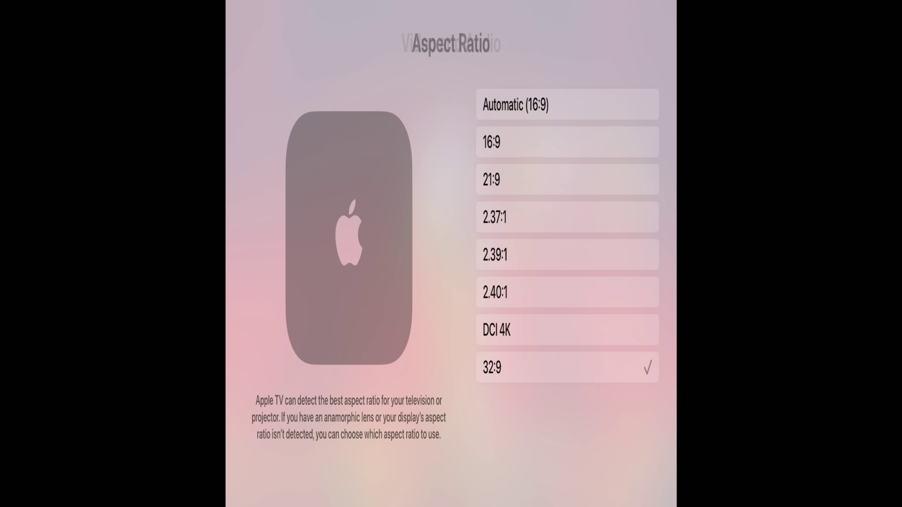
{"action": "key", "text": "Up"}
{"action": "key", "text": "Up"}
{"action": "key", "text": "Up"}
{"action": "key", "text": "Up"}
{"action": "key", "text": "Up"}
{"action": "key", "text": "Up"}
{"action": "key", "text": "Up"}
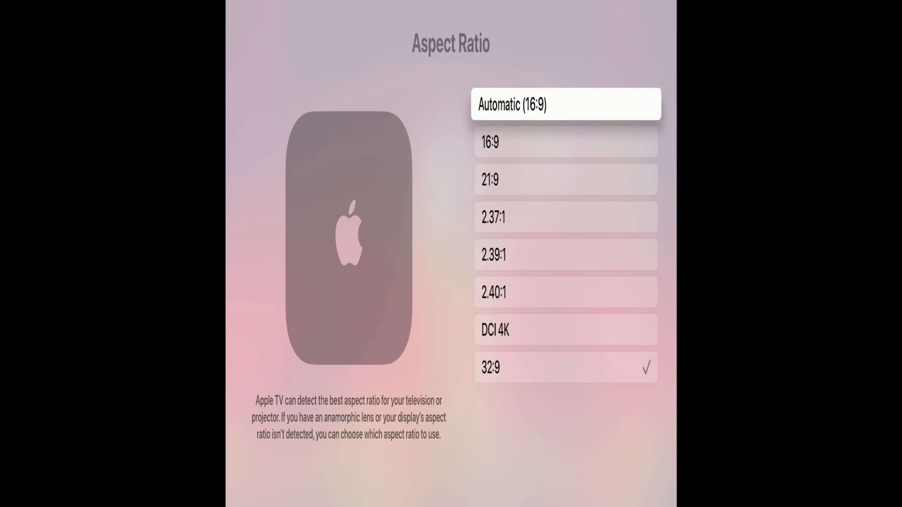
{"action": "key", "text": "Return"}
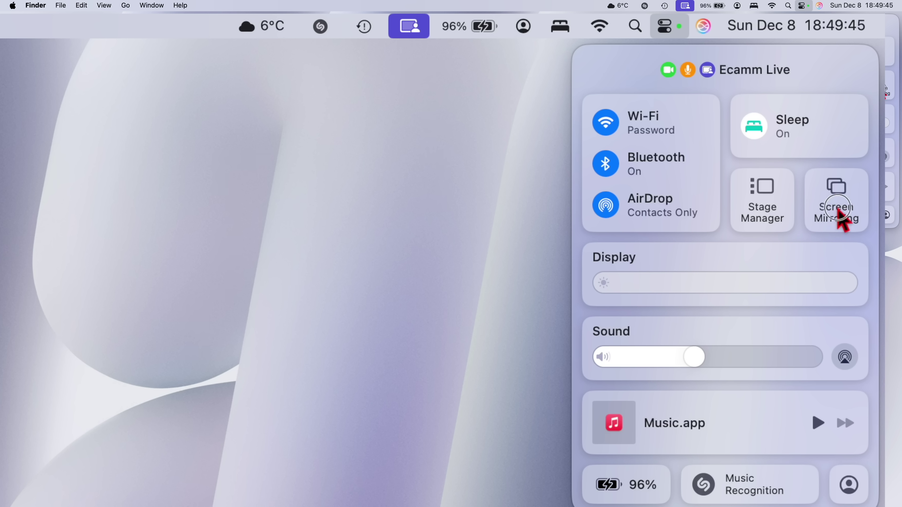
Mirror the Mac to Apple TV 4K 3rd Gen and bring up Choose Content.
{"action": "left_click", "coordinate": [839, 212]}
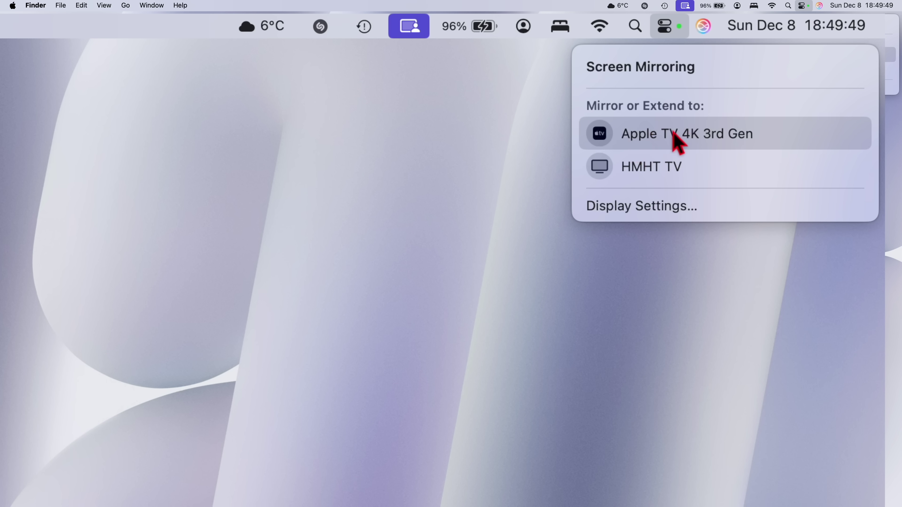
{"action": "left_click", "coordinate": [663, 137]}
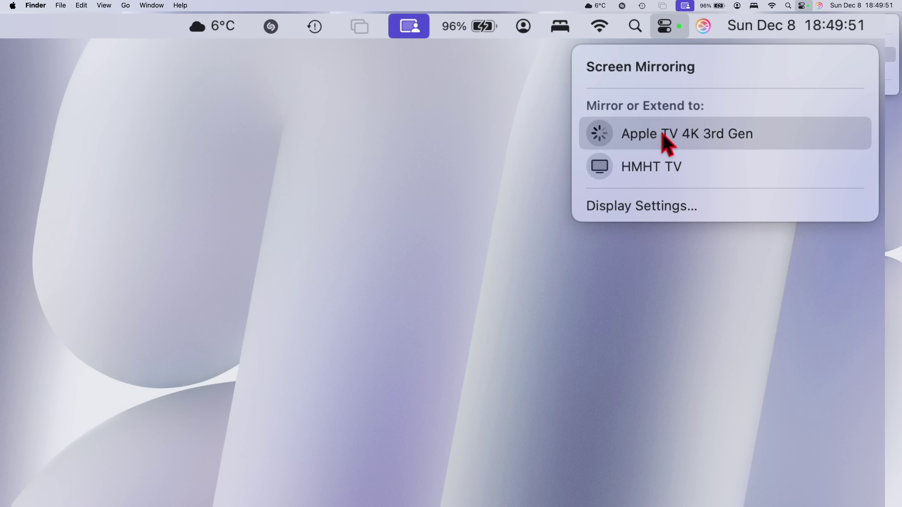
{"action": "left_click", "coordinate": [359, 27]}
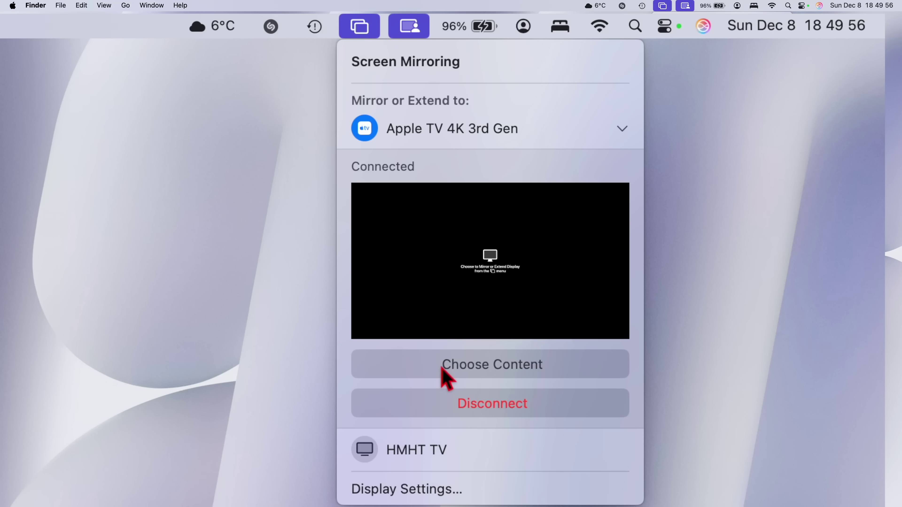
{"action": "left_click", "coordinate": [518, 373]}
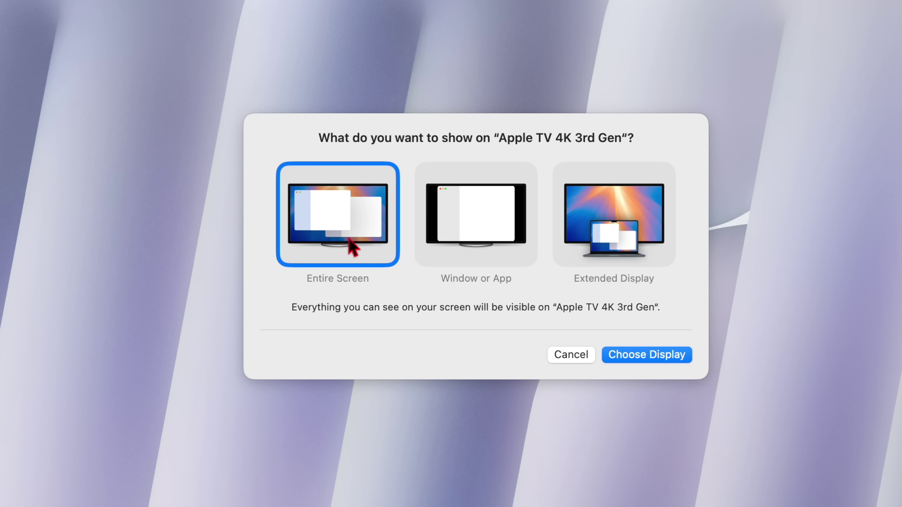
Try Window or App, Extended Display and Entire Screen, ending on Window or App.
{"action": "left_click", "coordinate": [480, 249]}
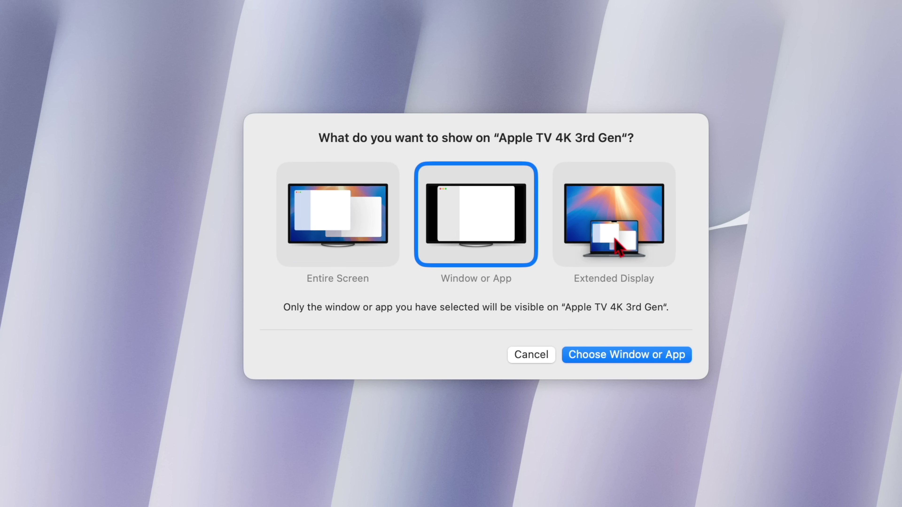
{"action": "left_click", "coordinate": [612, 243]}
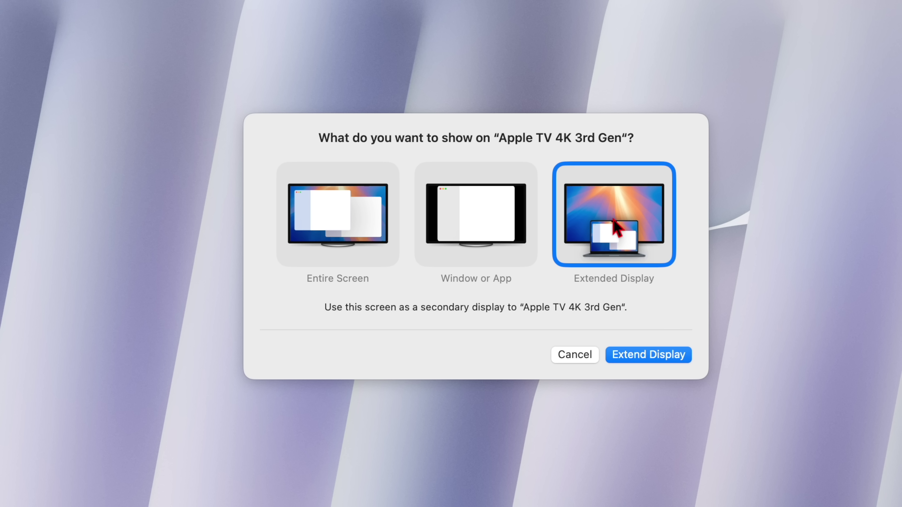
{"action": "left_click", "coordinate": [358, 225]}
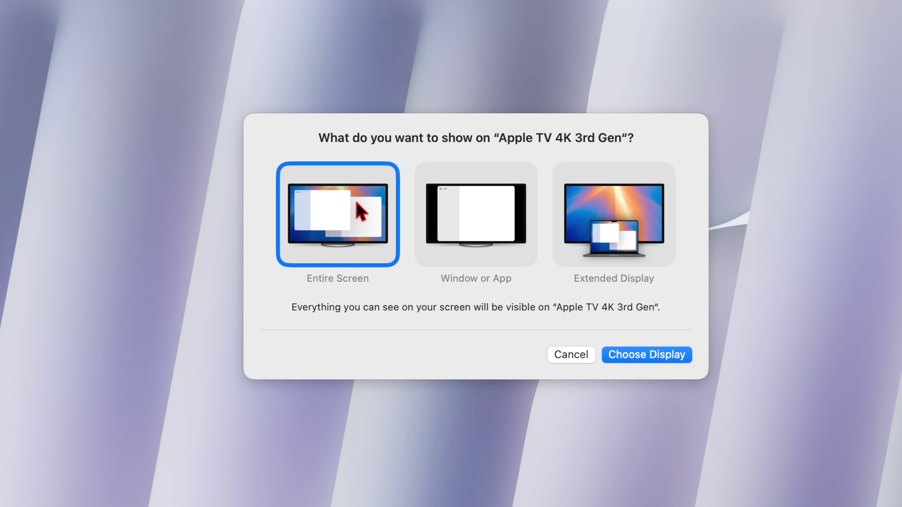
{"action": "left_click", "coordinate": [467, 223]}
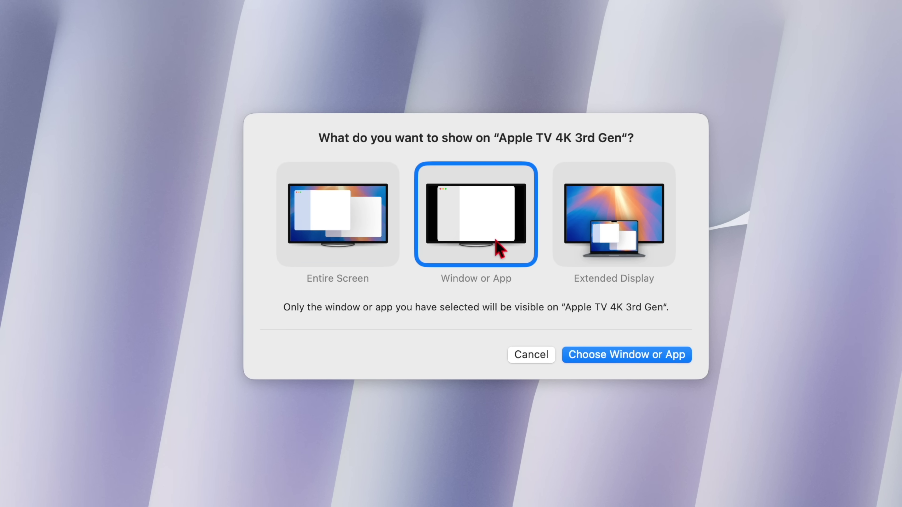
{"action": "left_click", "coordinate": [603, 238]}
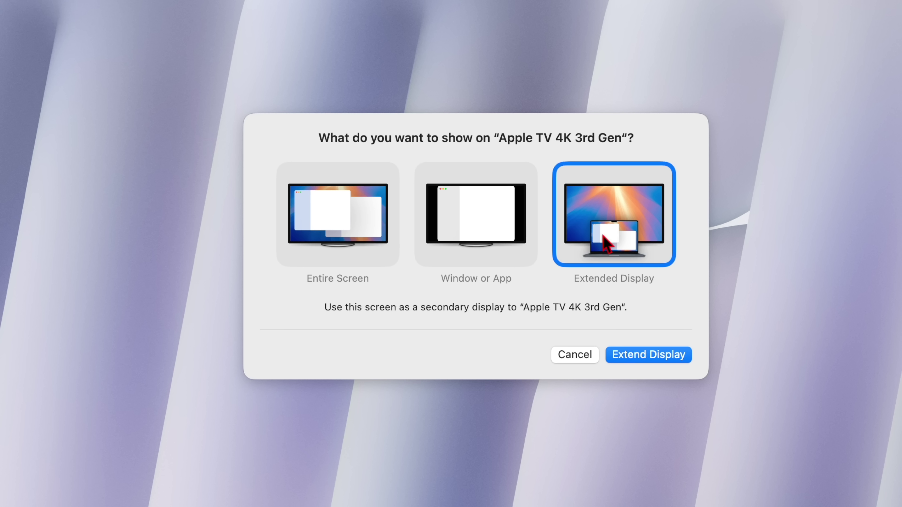
{"action": "left_click", "coordinate": [481, 215]}
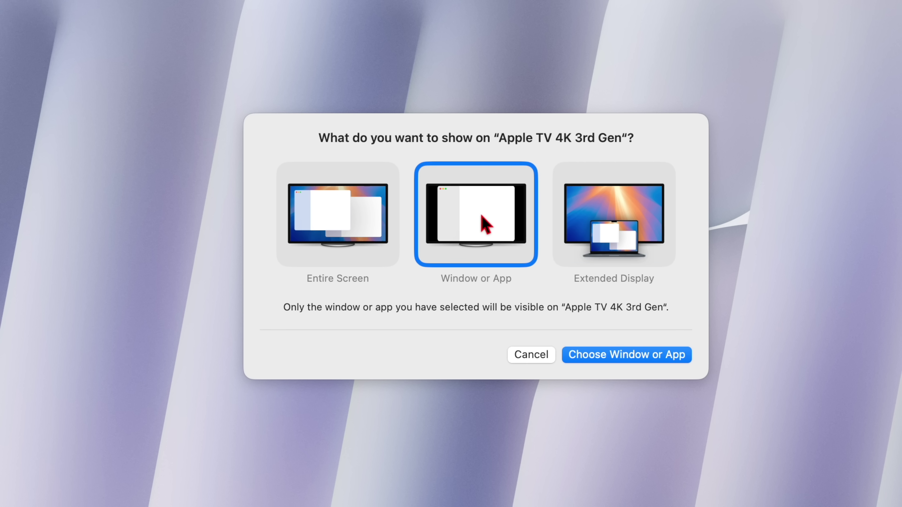